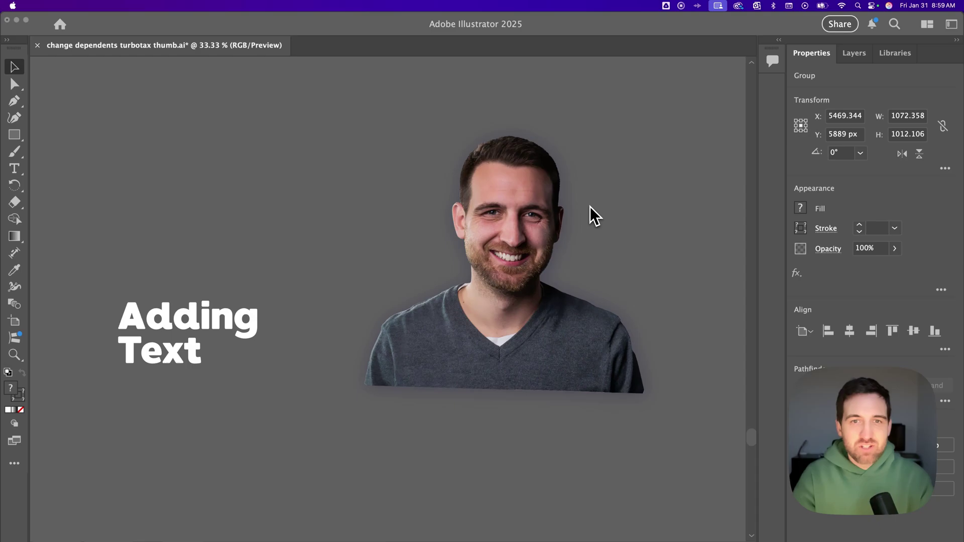
# Pan and zoom in on the Menu artwork to show its transform box
pyautogui.click(657, 207)
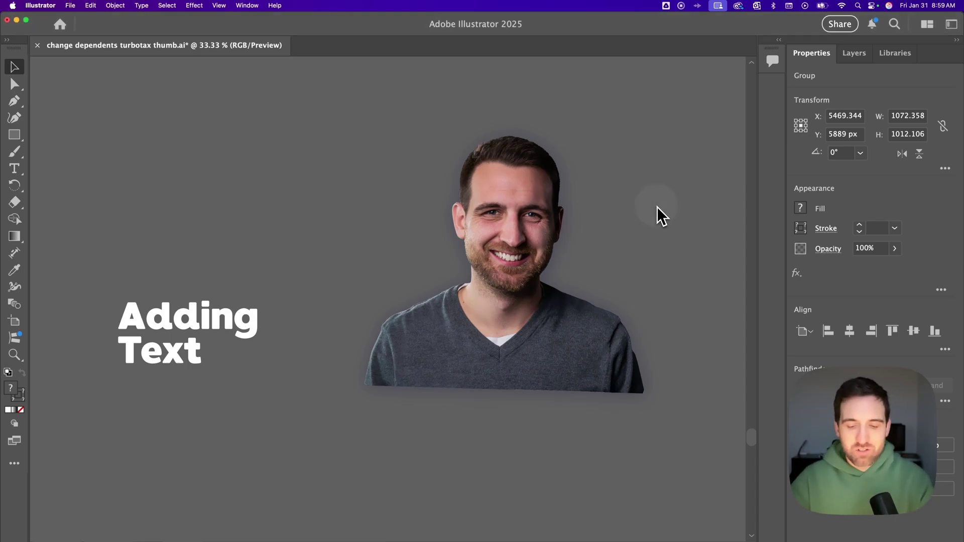
pyautogui.moveTo(330, 235); pyautogui.dragTo(357, 239)
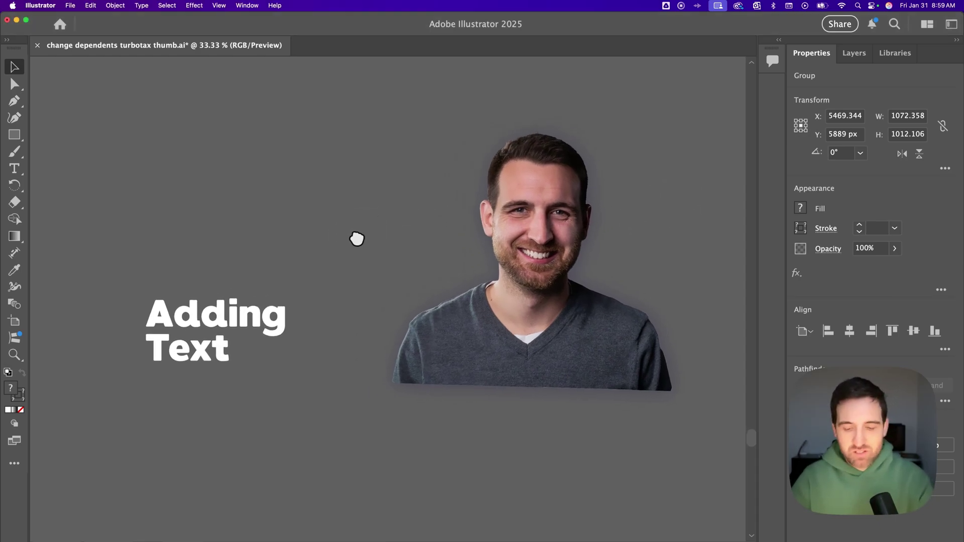
pyautogui.press('super+equal')
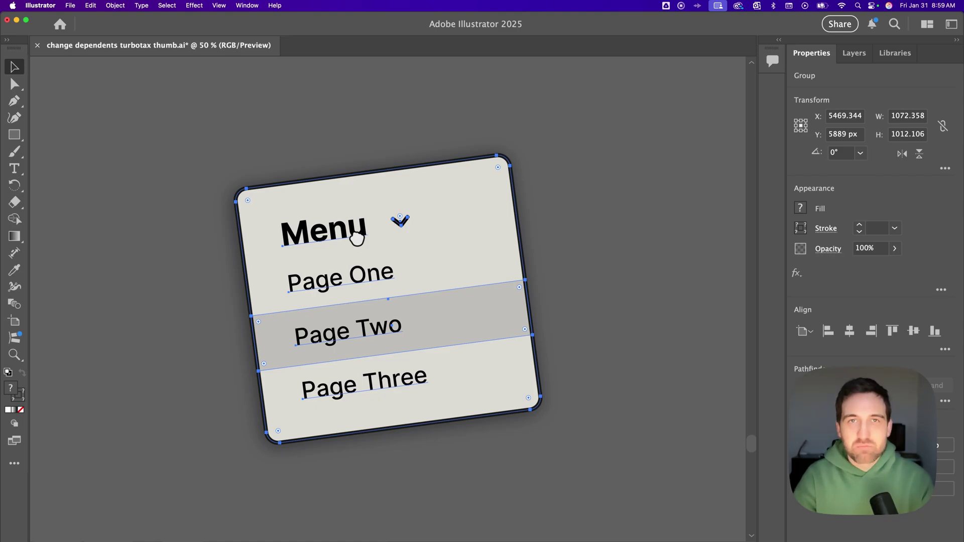
pyautogui.press('super+shift+b')
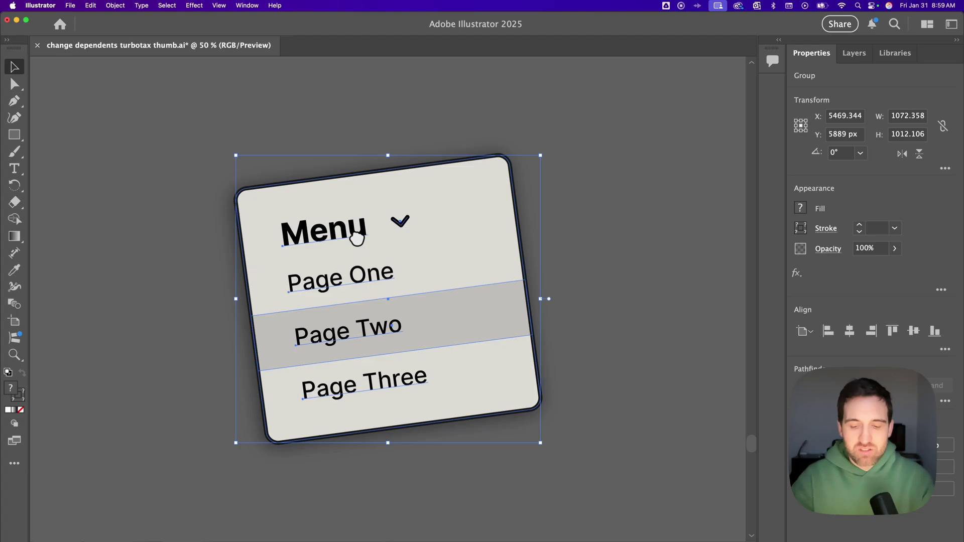
pyautogui.press('super+shift+b')
pyautogui.press('super+minus')
pyautogui.press('super+minus')
pyautogui.press('super+minus')
# Reframe the view on Adding Text, select the portrait photo, and start opening preferences
pyautogui.press('super+equal')
pyautogui.press('super+minus')
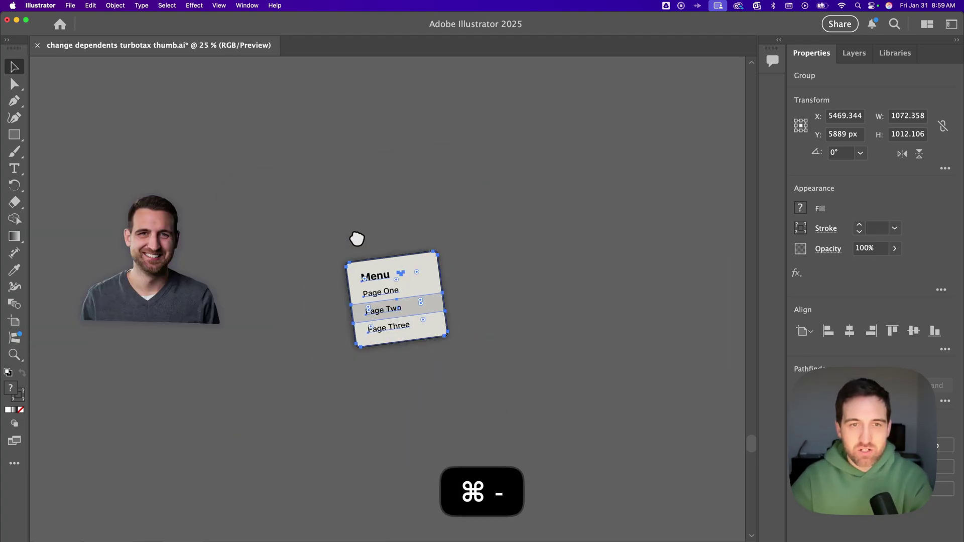
pyautogui.moveTo(325, 249); pyautogui.dragTo(523, 191)
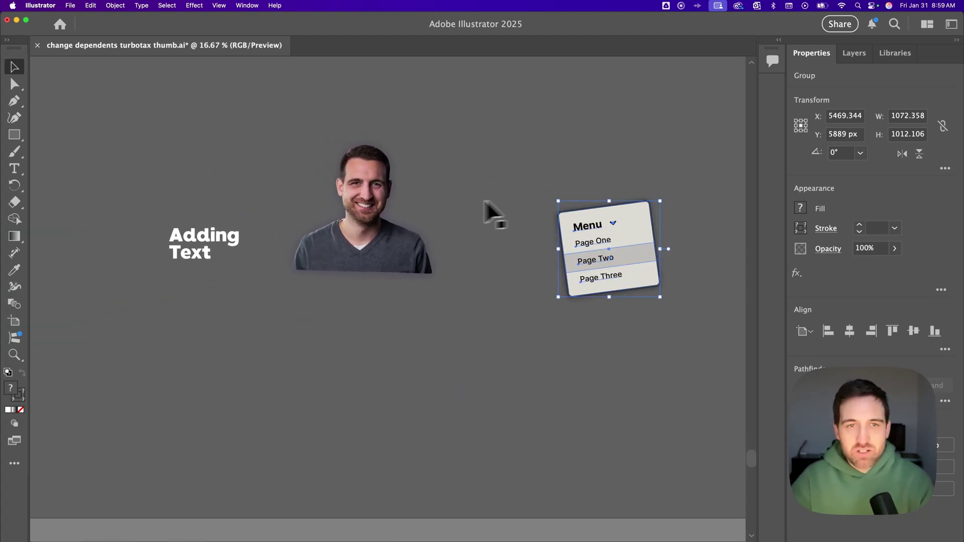
pyautogui.click(354, 223)
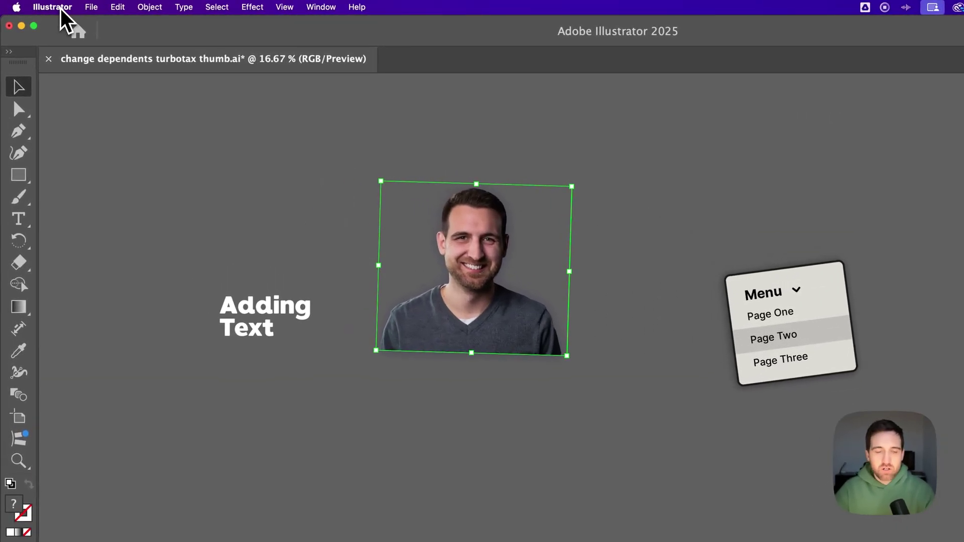
pyautogui.click(61, 8)
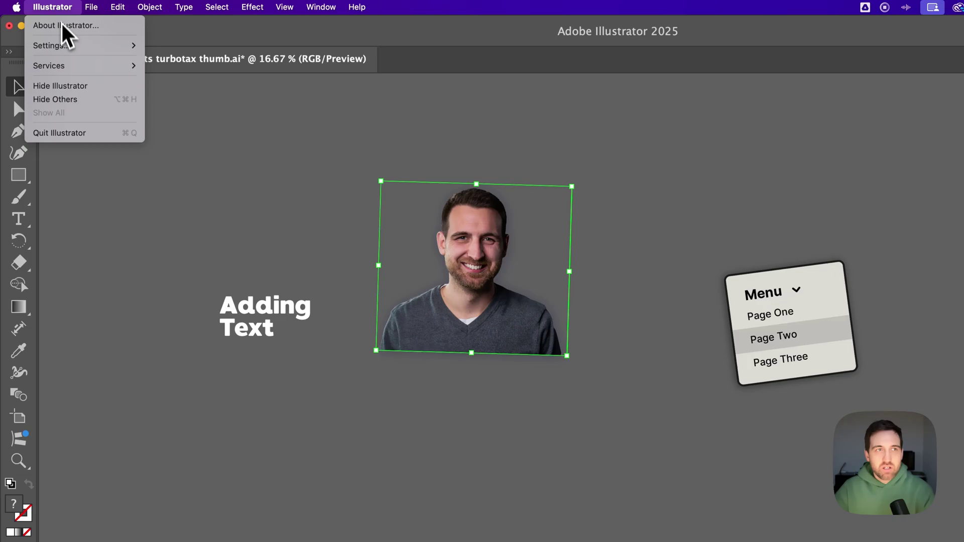
pyautogui.moveTo(48, 45)
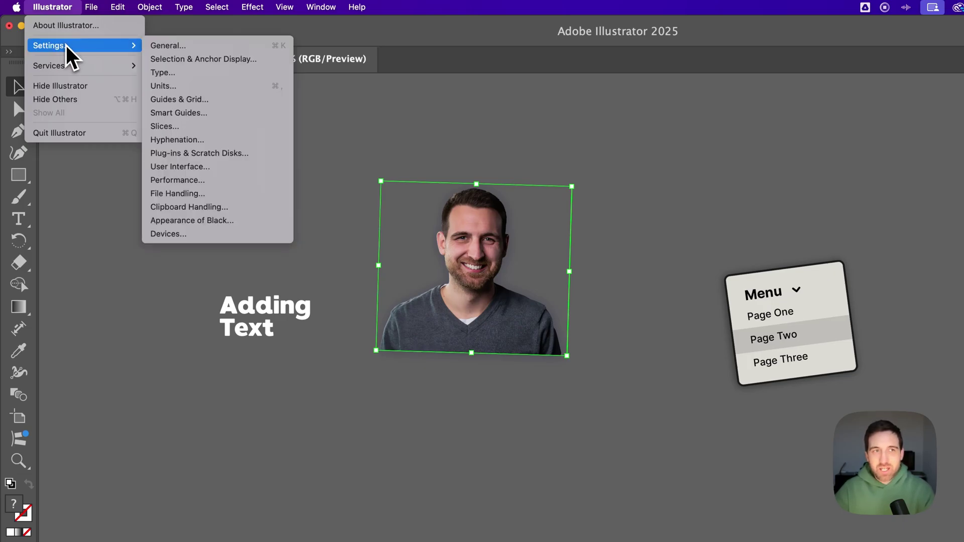
# Uncheck Zoom to Selection under Selection & Anchor Display preferences and confirm with OK
pyautogui.click(163, 47)
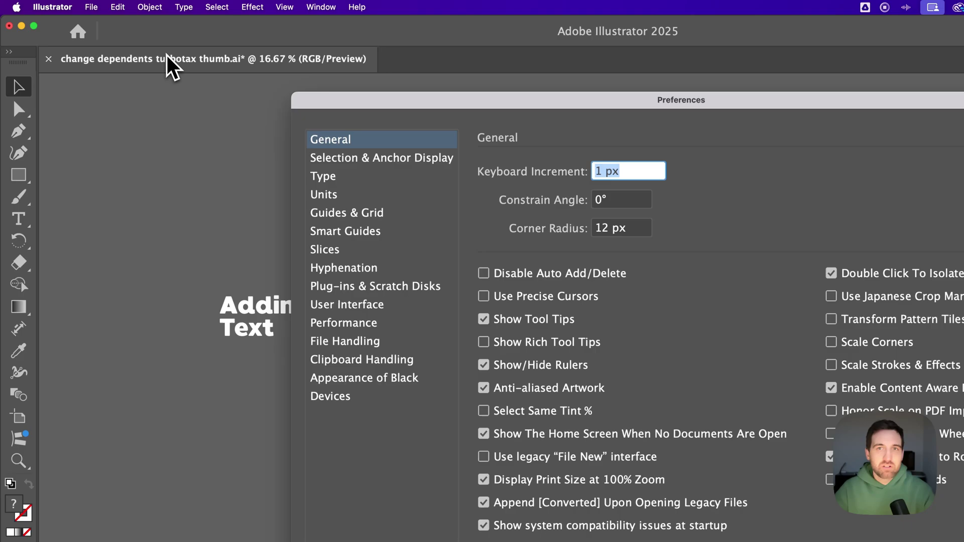
pyautogui.moveTo(500, 100); pyautogui.dragTo(433, 46)
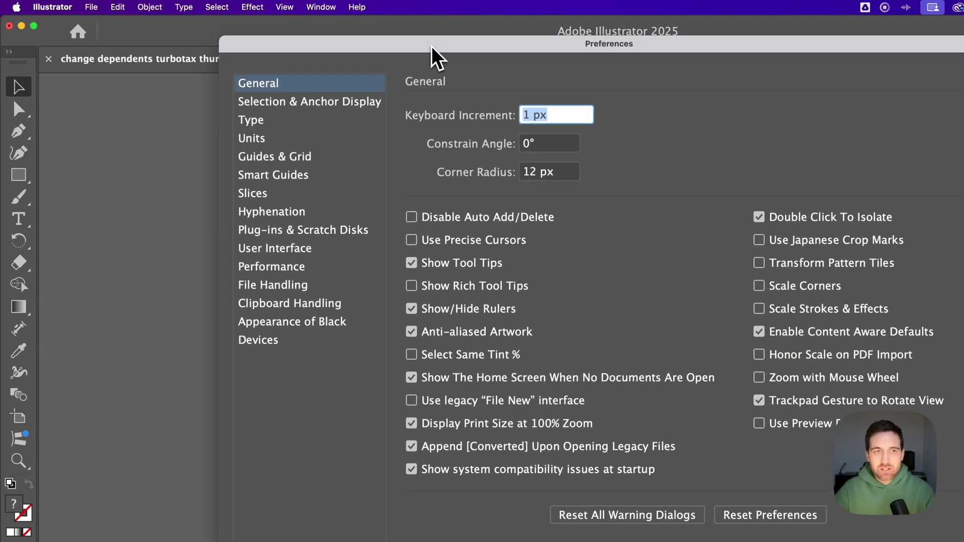
pyautogui.click(302, 103)
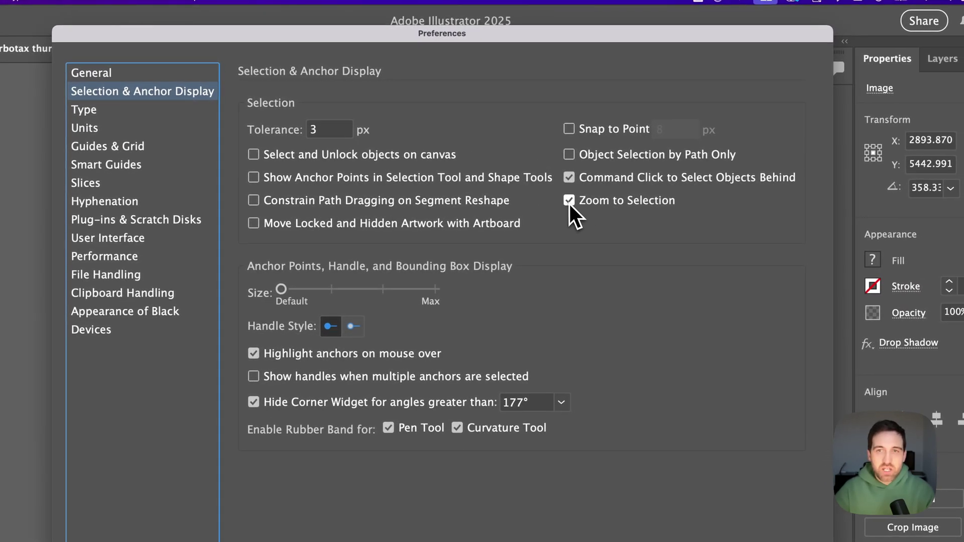
pyautogui.click(570, 202)
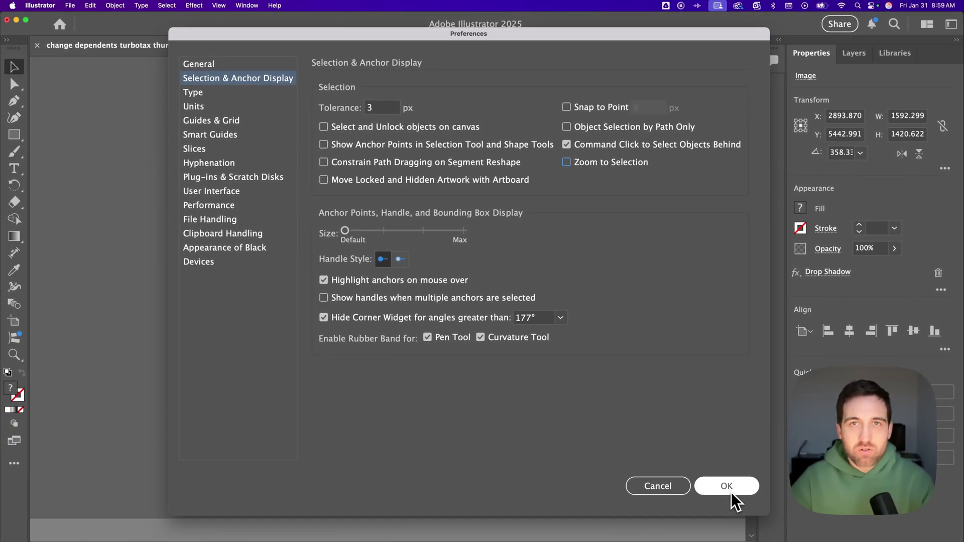
pyautogui.click(731, 492)
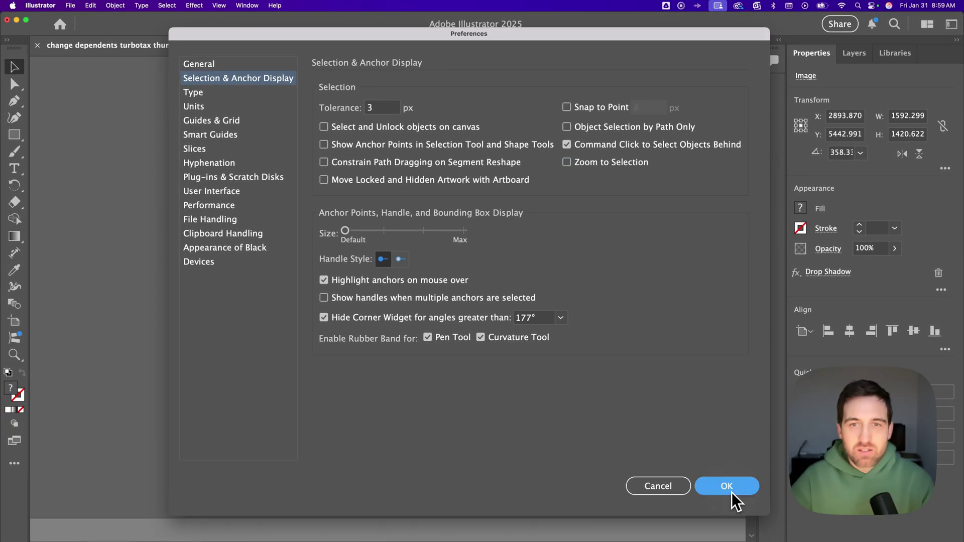
# Select the Menu group, then deselect it
pyautogui.click(545, 283)
pyautogui.click(592, 256)
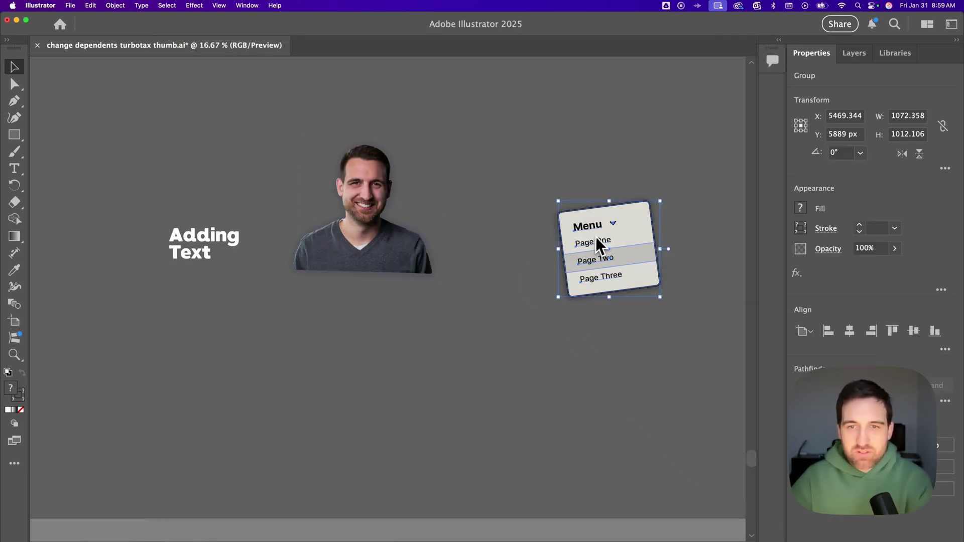
pyautogui.click(369, 276)
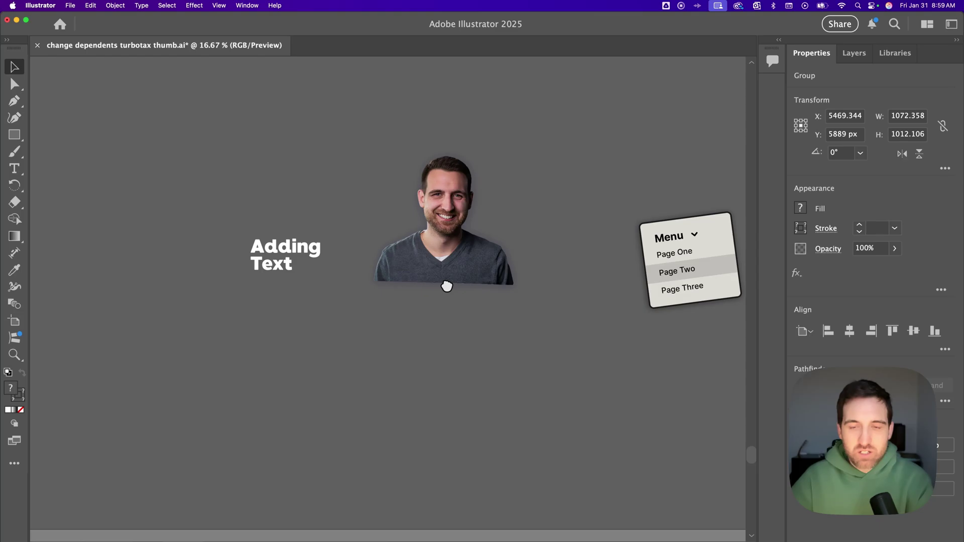
# Test zooming with Cmd+= and Cmd+-, then pan down to recentre the portrait
pyautogui.press('super+equal')
pyautogui.press('super+equal')
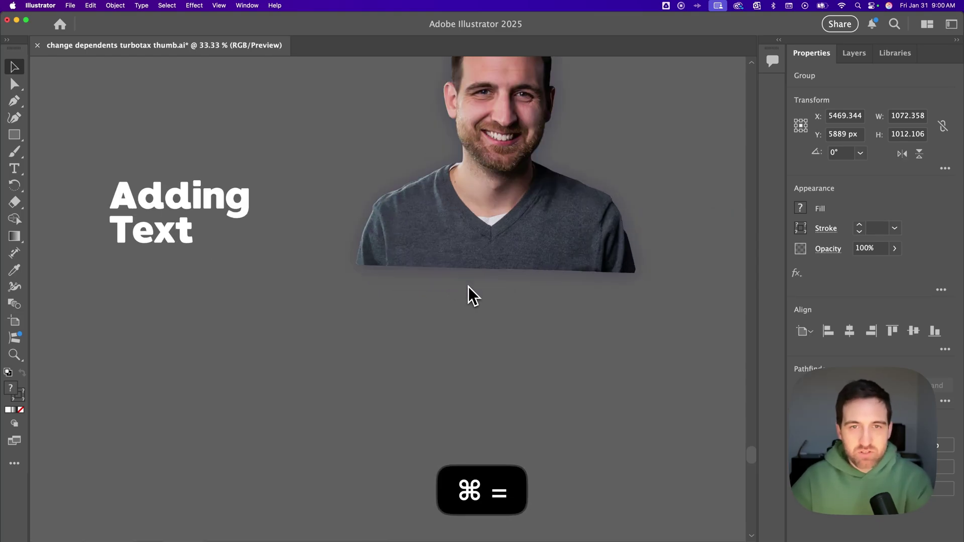
pyautogui.press('super+minus')
pyautogui.press('super+equal')
pyautogui.press('super+equal')
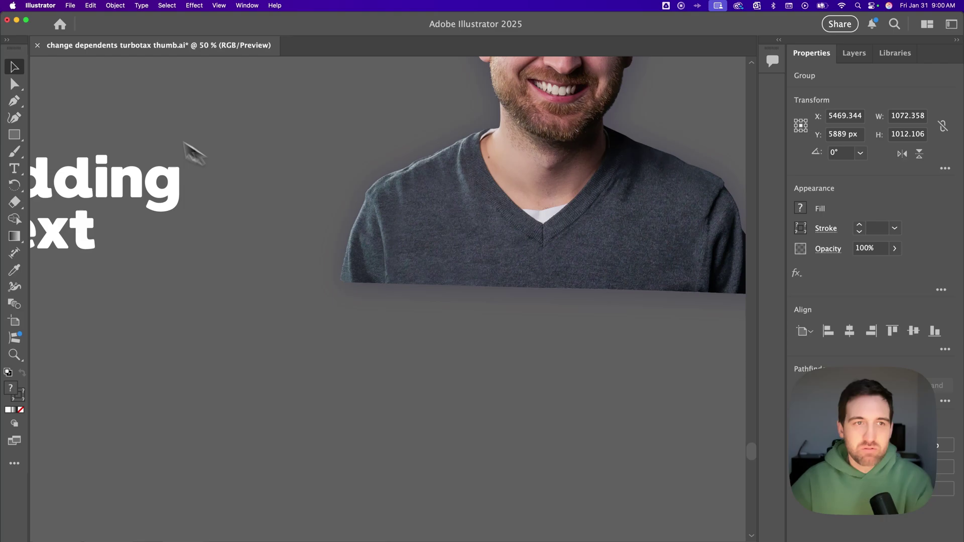
pyautogui.press('super+equal')
pyautogui.press('super+minus')
pyautogui.press('super+minus')
pyautogui.press('super+minus')
pyautogui.press('super+equal')
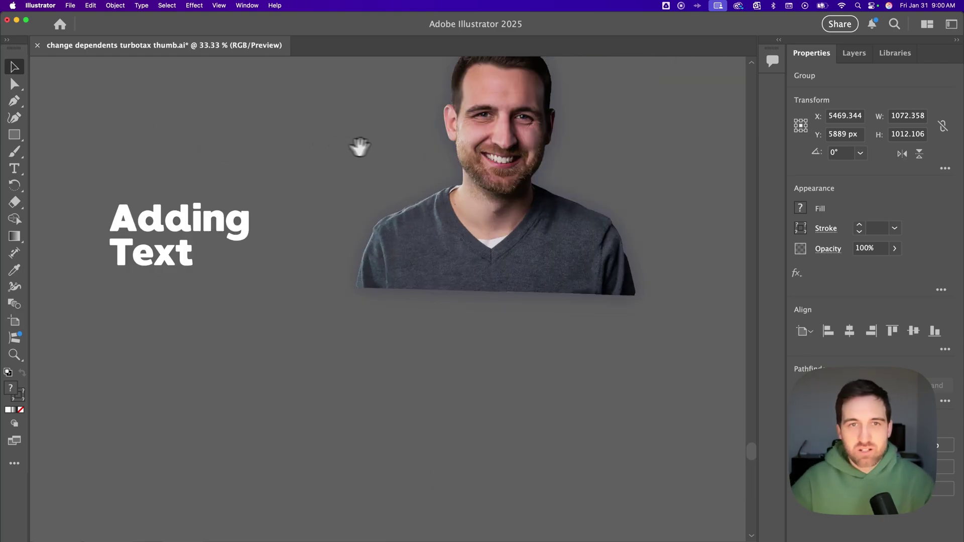
pyautogui.moveTo(359, 146); pyautogui.dragTo(373, 201)
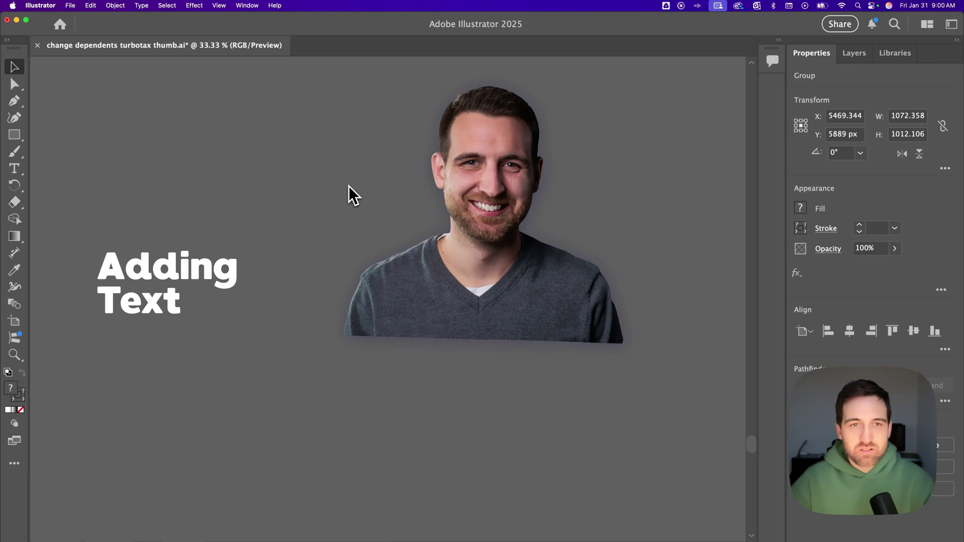
# Zoom the portrait to 35.11% with the Zoom tool, then return to the Selection tool
pyautogui.press('z')
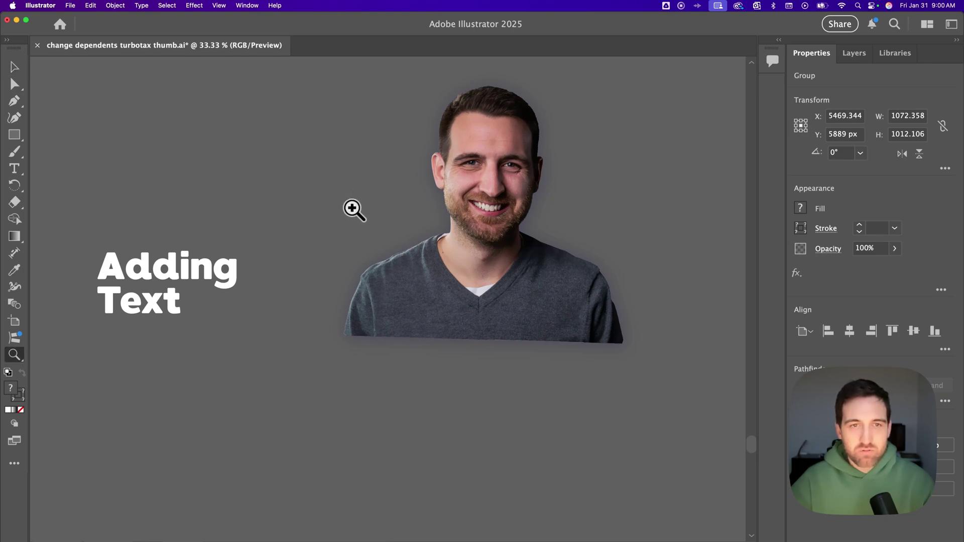
pyautogui.moveTo(341, 249)
pyautogui.mouseDown()
pyautogui.moveTo(463, 238)
pyautogui.moveTo(373, 249)
pyautogui.mouseUp()
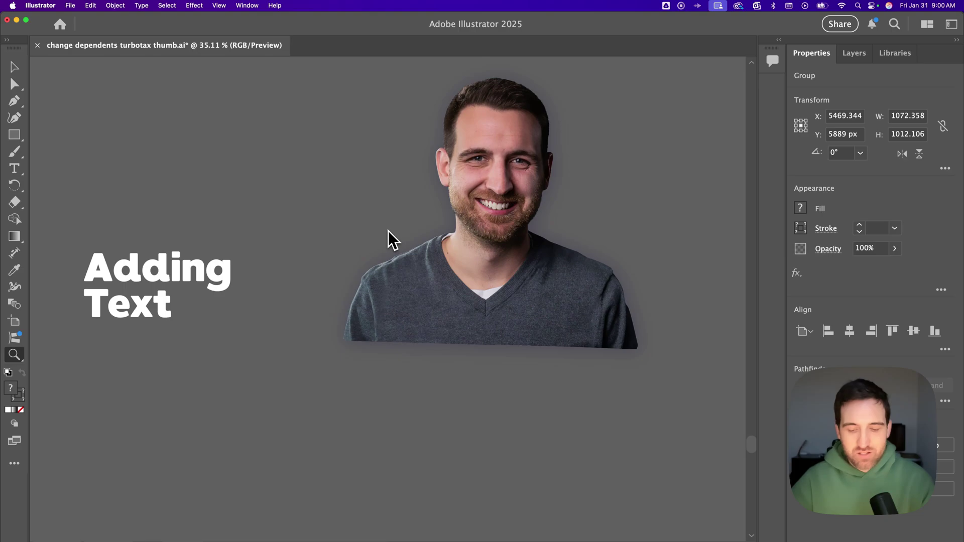
pyautogui.press('v')
# Select and deselect the Adding Text group, pan the view down, and select the portrait photo
pyautogui.click(283, 233)
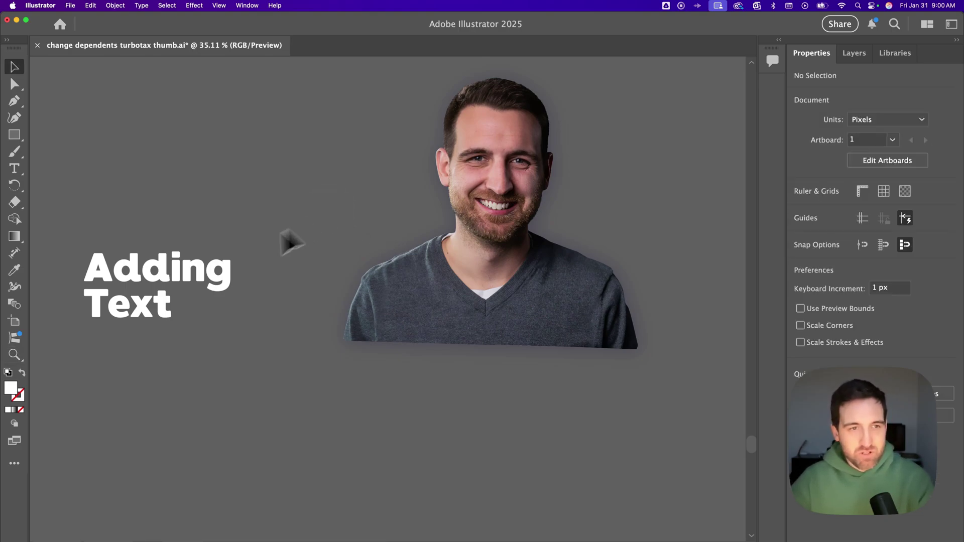
pyautogui.hscroll(-3, 226, 278)
pyautogui.click(286, 286)
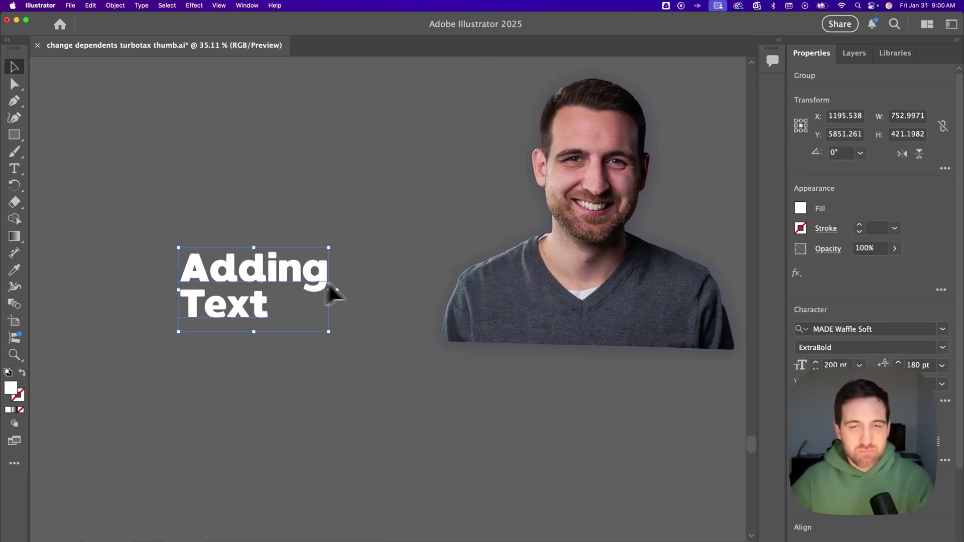
pyautogui.click(390, 295)
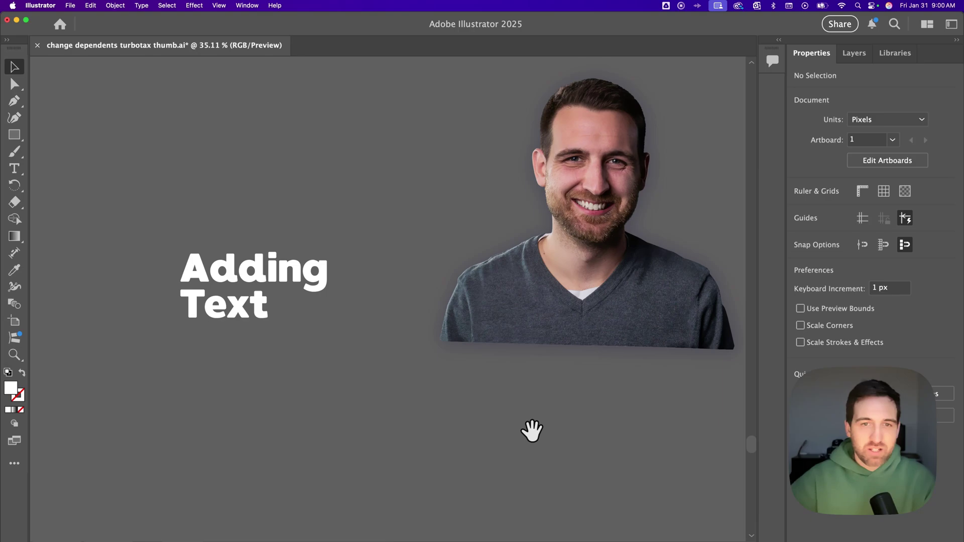
pyautogui.moveTo(527, 370); pyautogui.dragTo(525, 419)
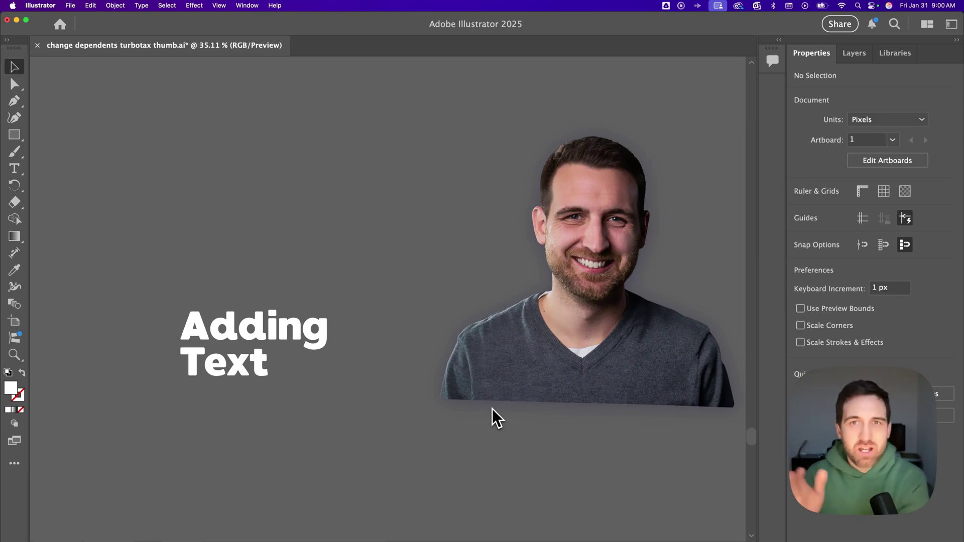
pyautogui.click(581, 319)
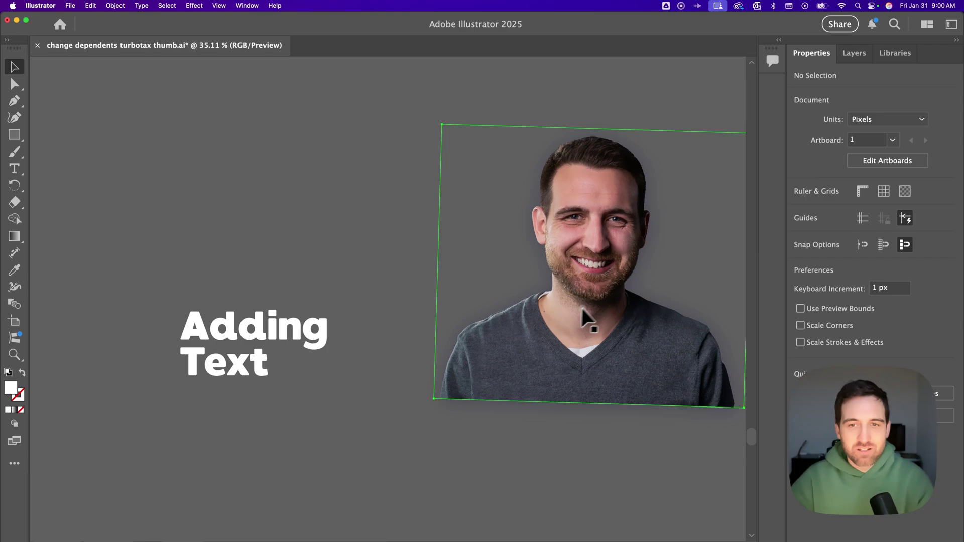